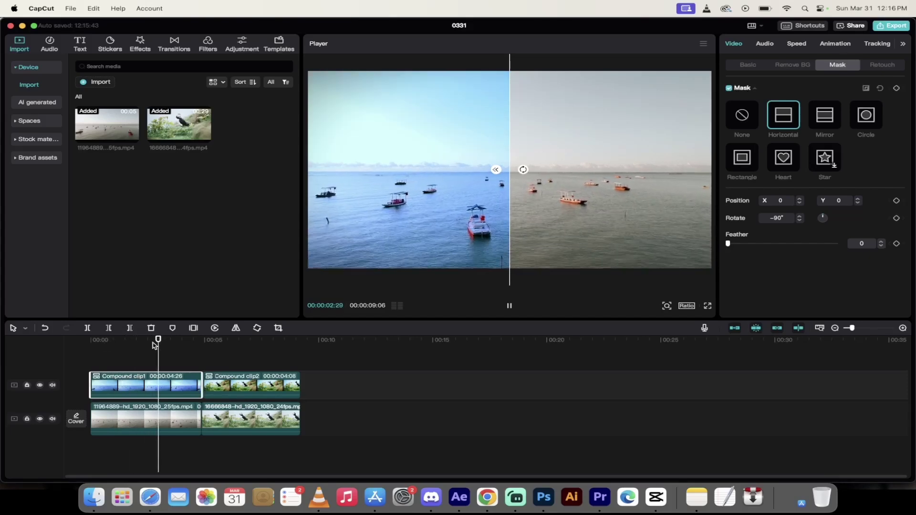
Compare the ungraded and graded boat footage by moving the split divider and playing each view.
drag(154, 344, 111, 347)
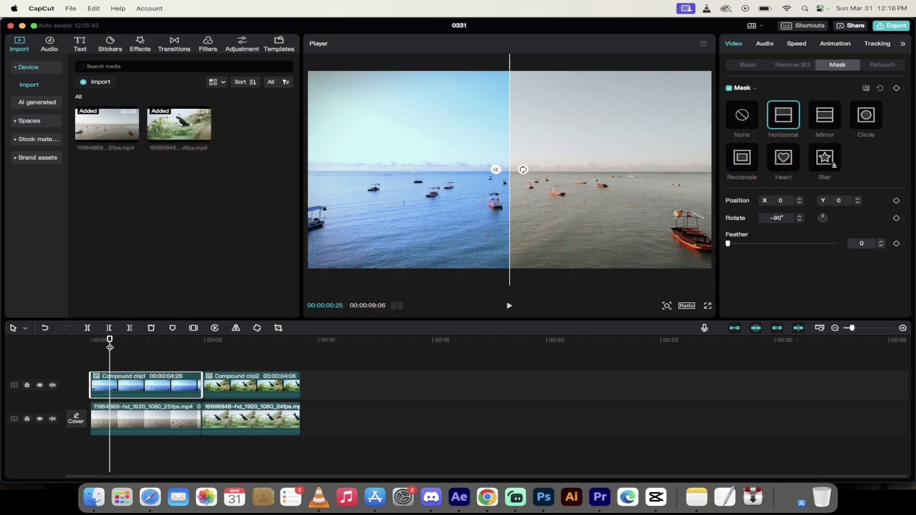
drag(110, 346, 90, 346)
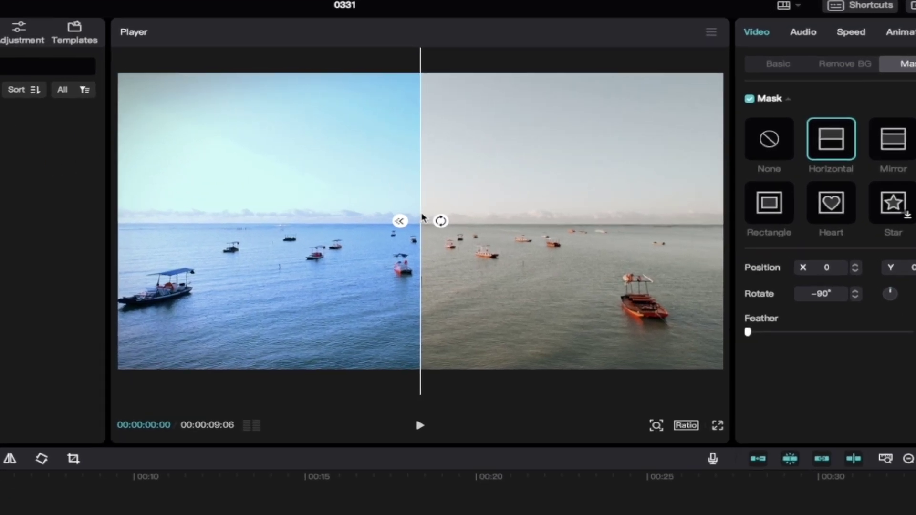
drag(461, 193, 188, 201)
key(space)
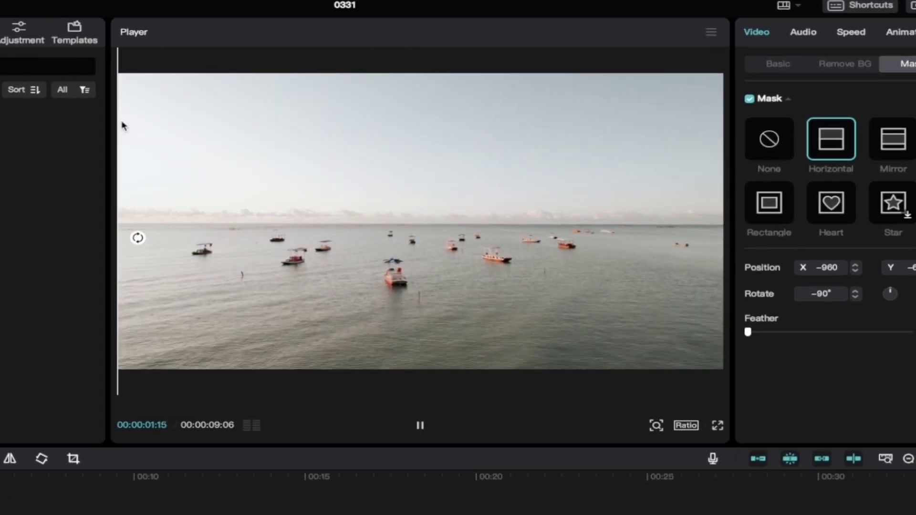
key(space)
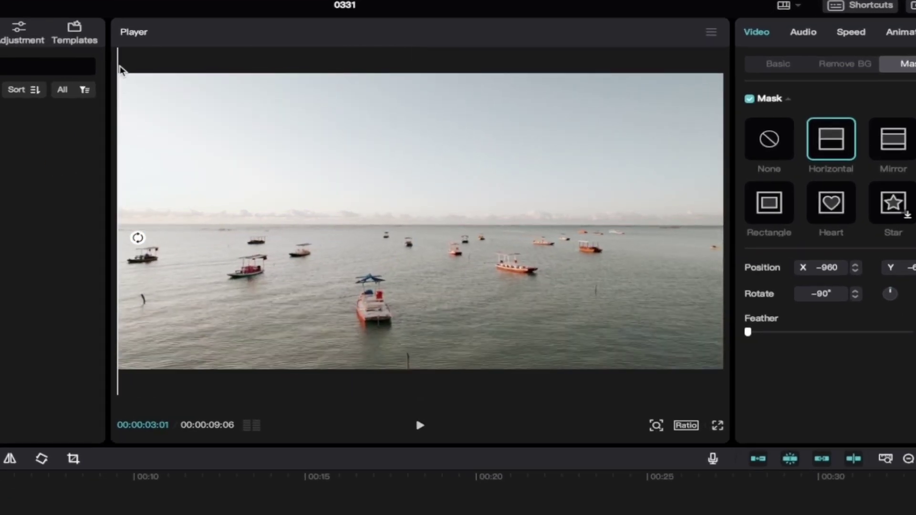
drag(120, 69, 736, 98)
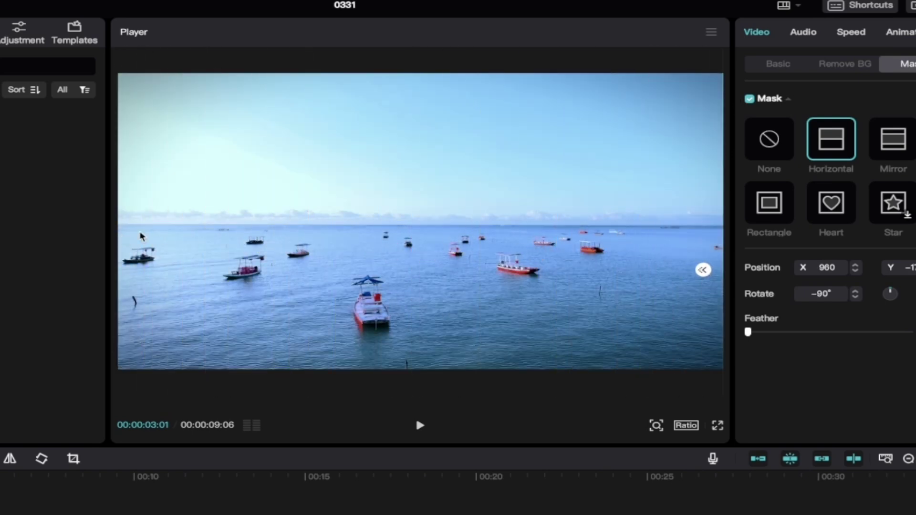
key(space)
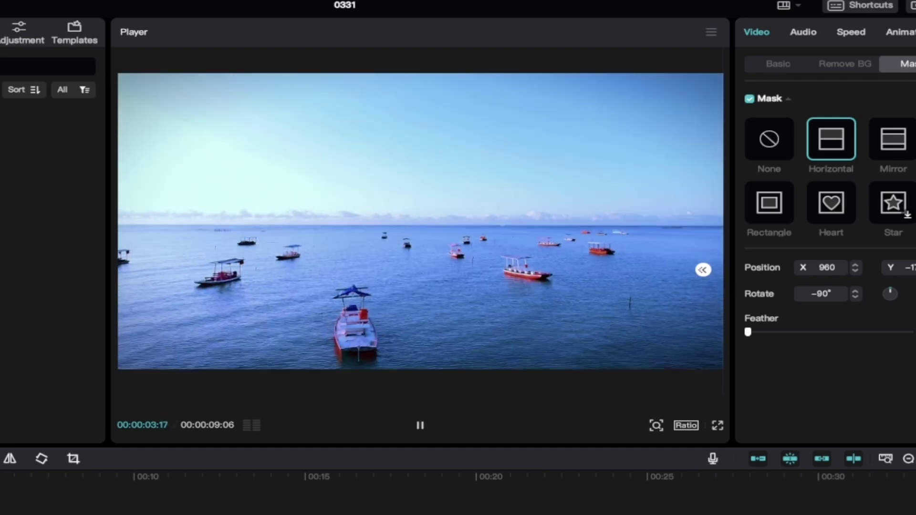
key(space)
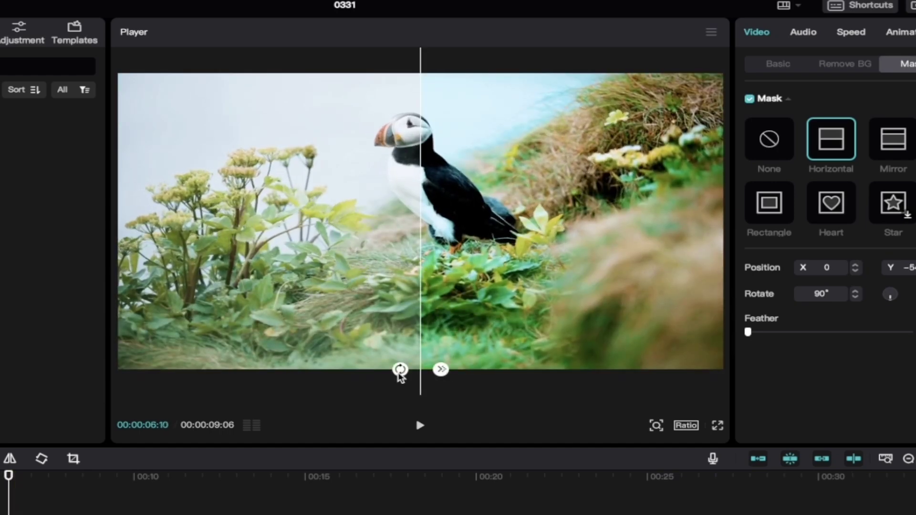
Sweep the comparison split across the puffin clip and scrub forward through it.
drag(425, 382, 105, 403)
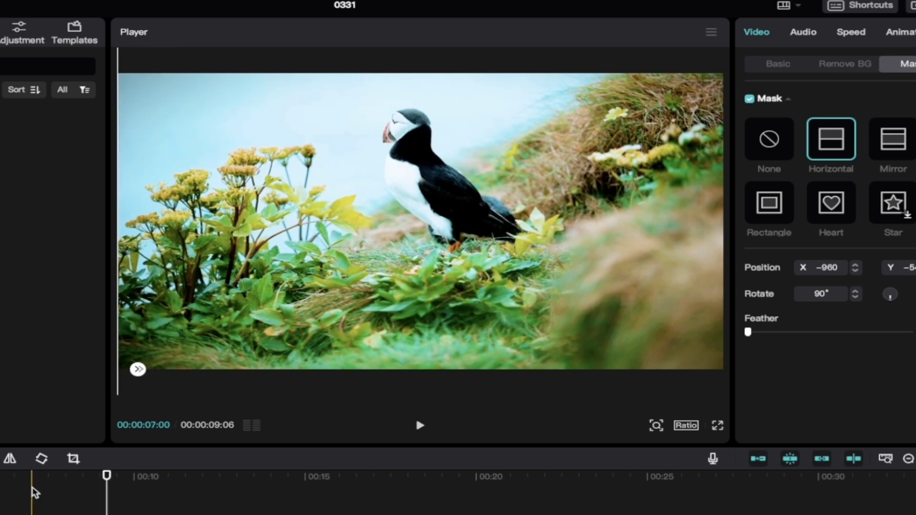
click(50, 485)
drag(52, 489, 75, 485)
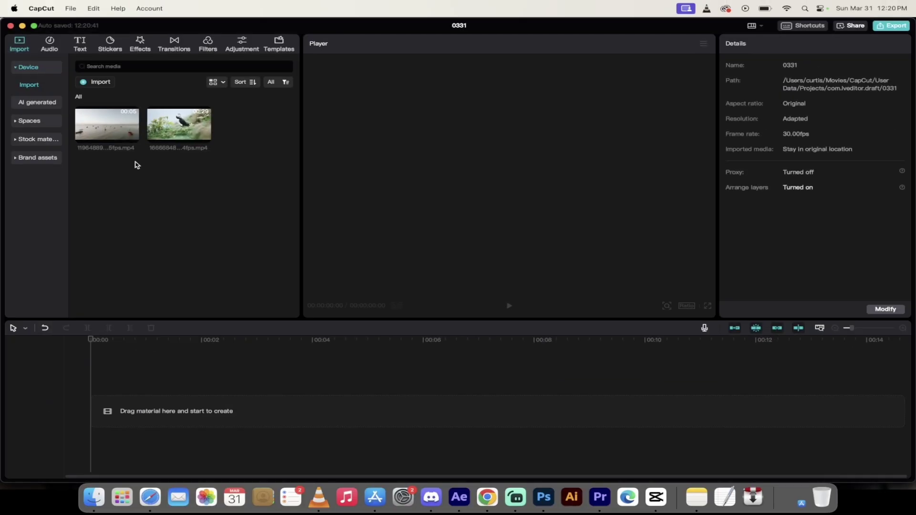
Place the boat clip 11964889-hd_1920_1080_25fps.mp4 on the timeline and preview about two seconds in.
drag(112, 125, 185, 377)
drag(110, 125, 93, 414)
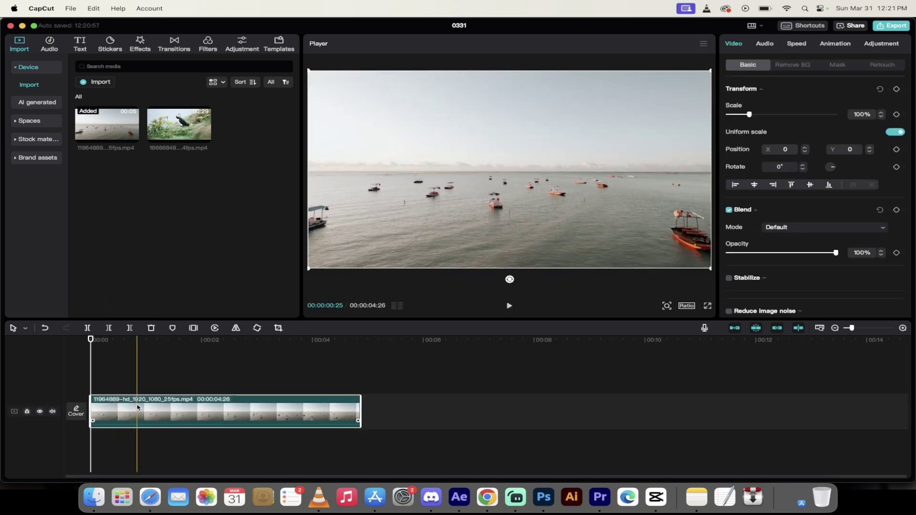
drag(91, 339, 117, 343)
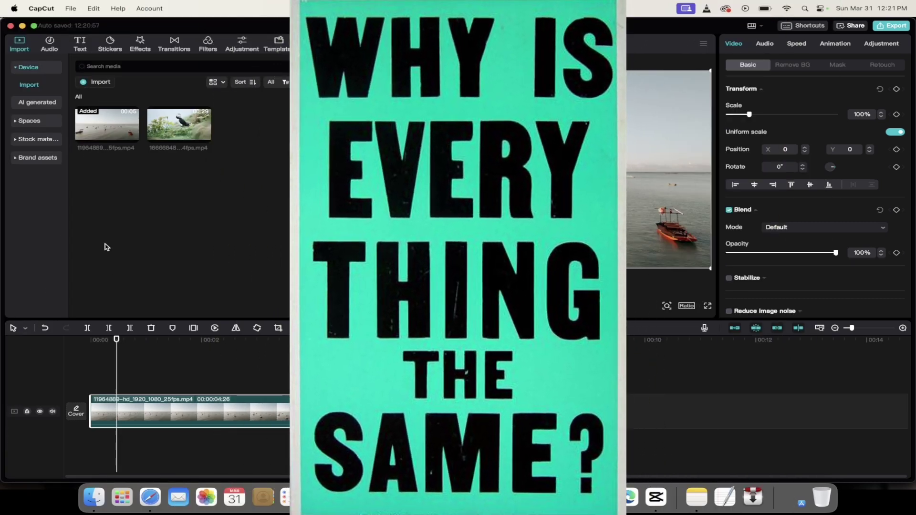
Add a duplicate boat clip on a track above the original and hide the lower track.
click(97, 125)
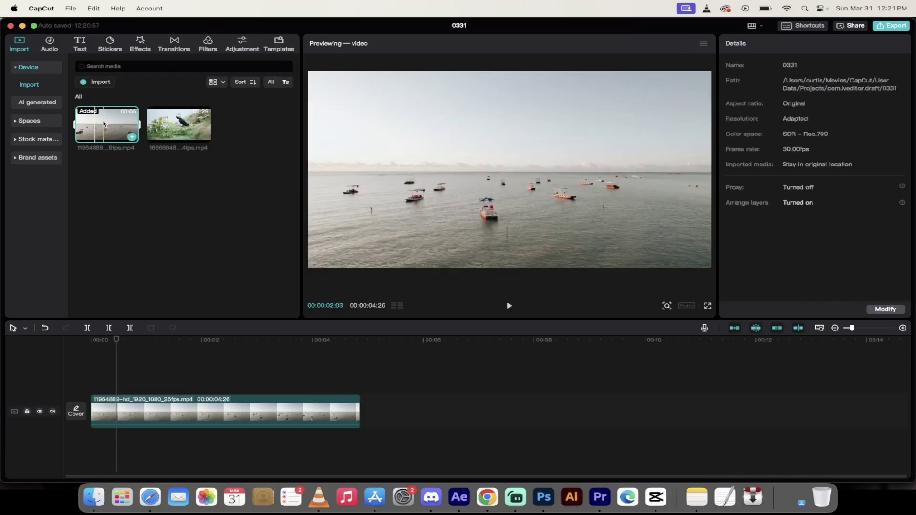
drag(103, 124, 93, 388)
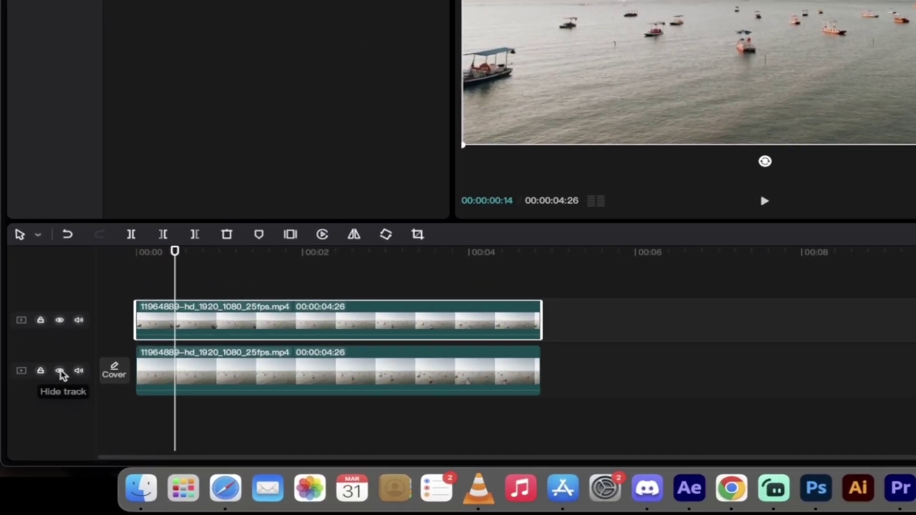
click(59, 371)
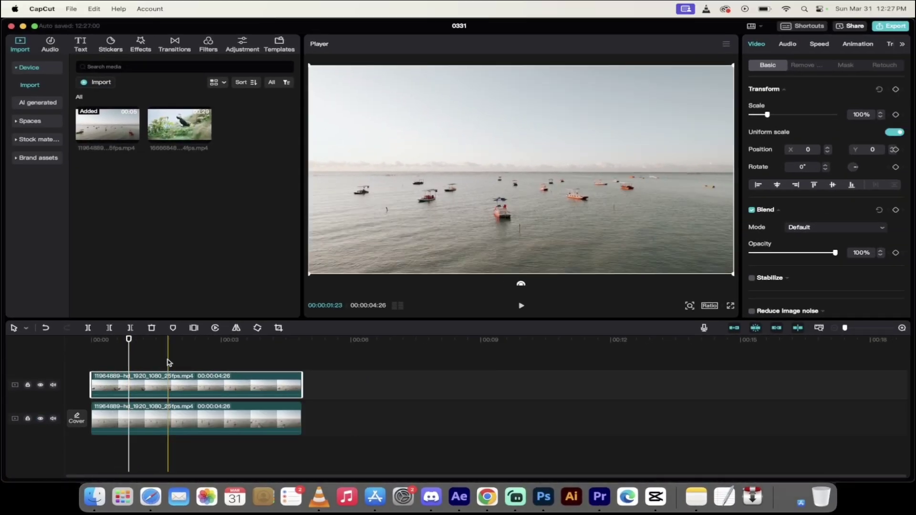
Show the top boat clip's Adjustment settings from the extra setting categories in the right panel.
drag(128, 340, 113, 339)
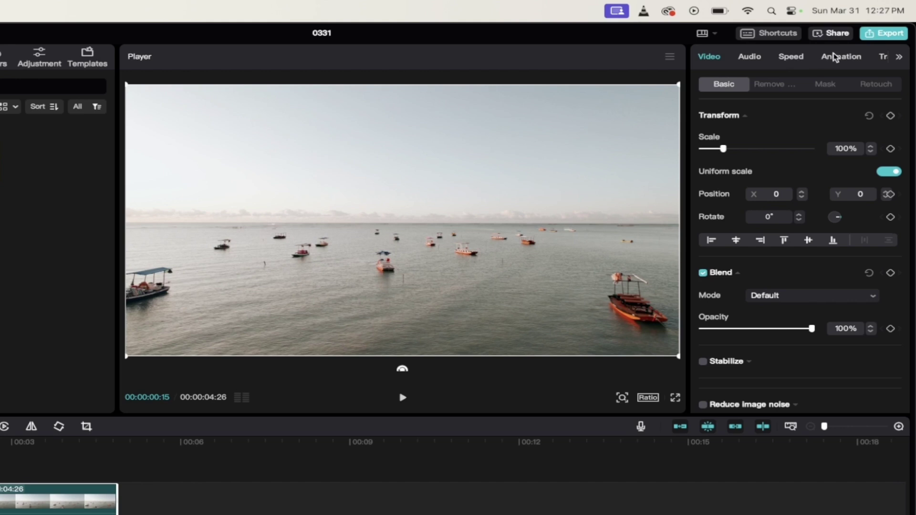
click(835, 58)
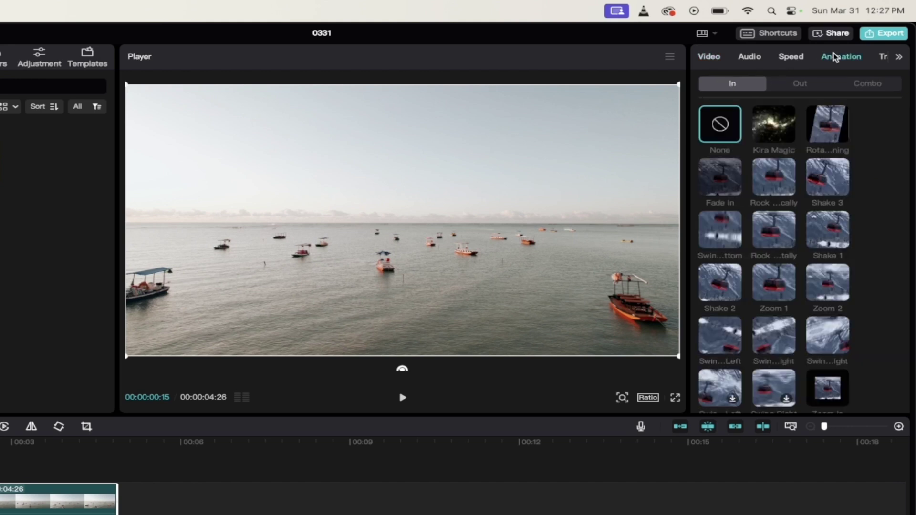
click(900, 58)
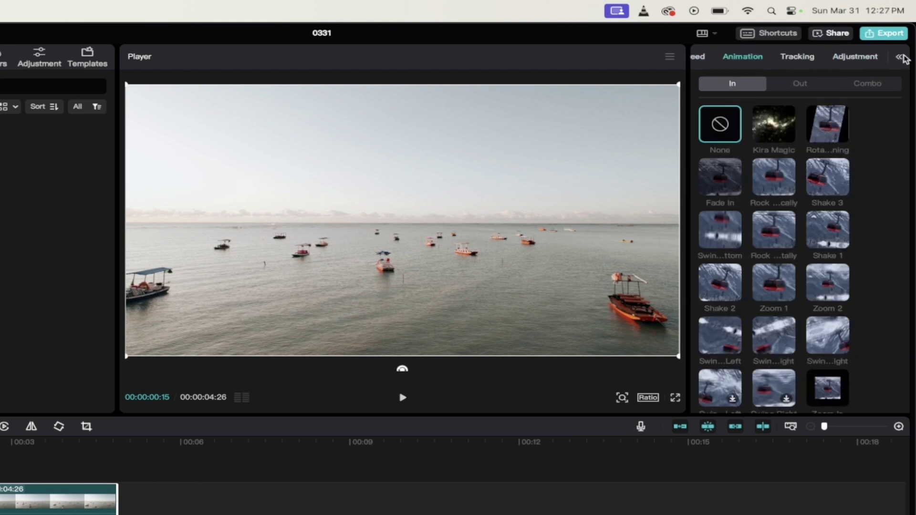
click(855, 59)
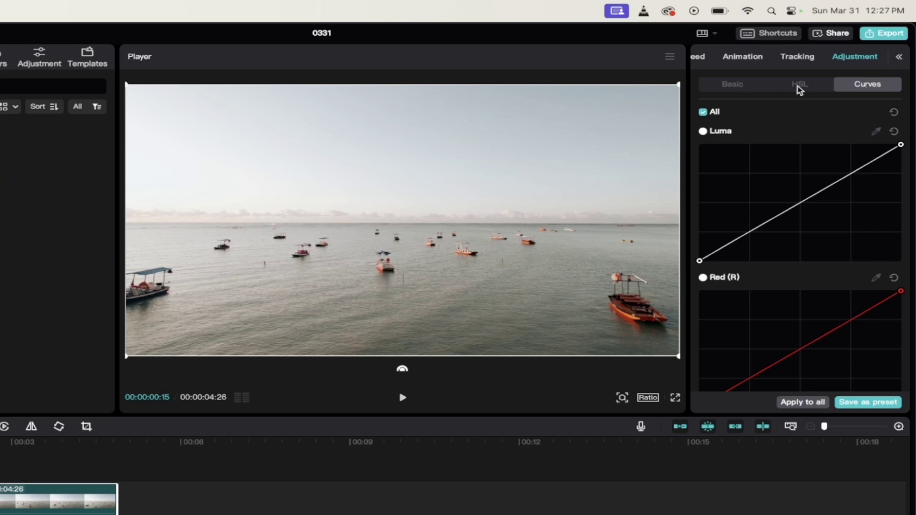
In Adjustment > Basic, set Temp to -40, Tint to -14 and Saturation to 8.
click(726, 88)
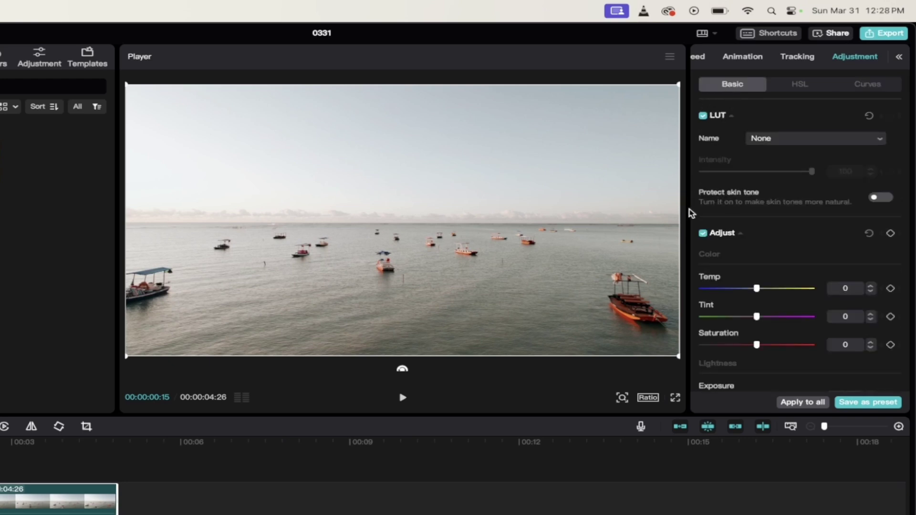
scroll(699, 215, down, 3)
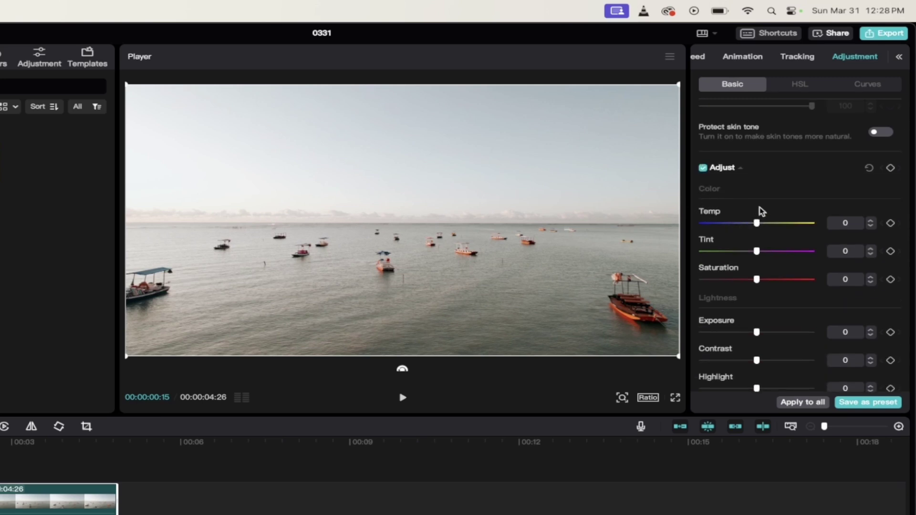
drag(758, 225, 712, 225)
mouse_move(756, 252)
mouse_down()
mouse_move(733, 252)
mouse_move(741, 253)
mouse_up()
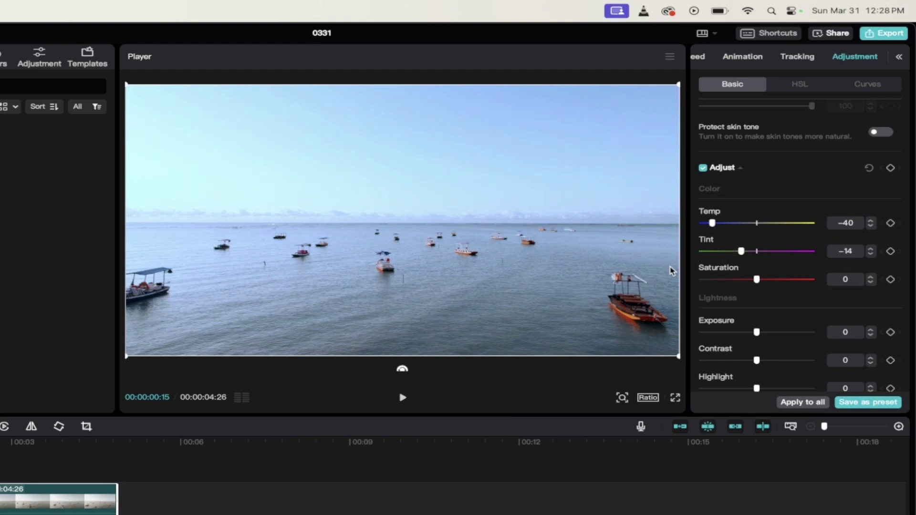
scroll(696, 280, down, 3)
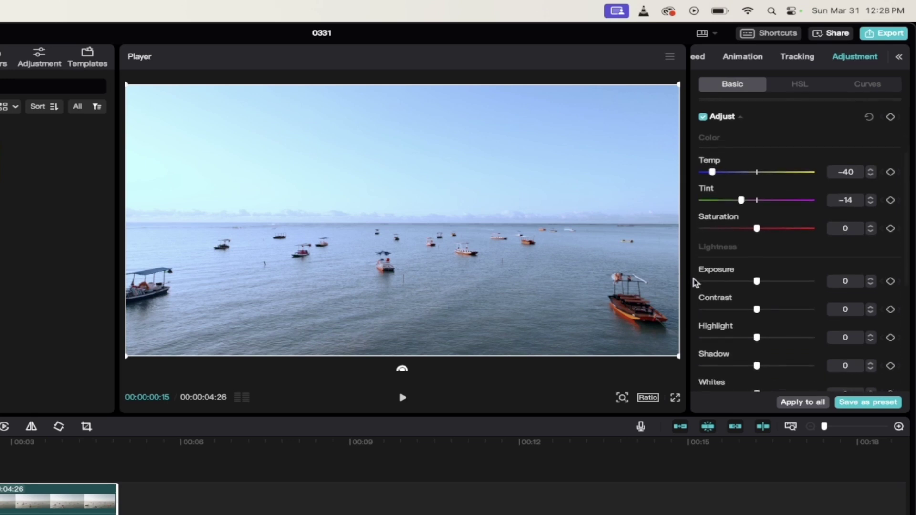
drag(759, 227, 763, 228)
Give the top boat clip Exposure 4, Contrast 7, Whites -5, Blacks -6 and Brilliance 8.
scroll(692, 259, down, 5)
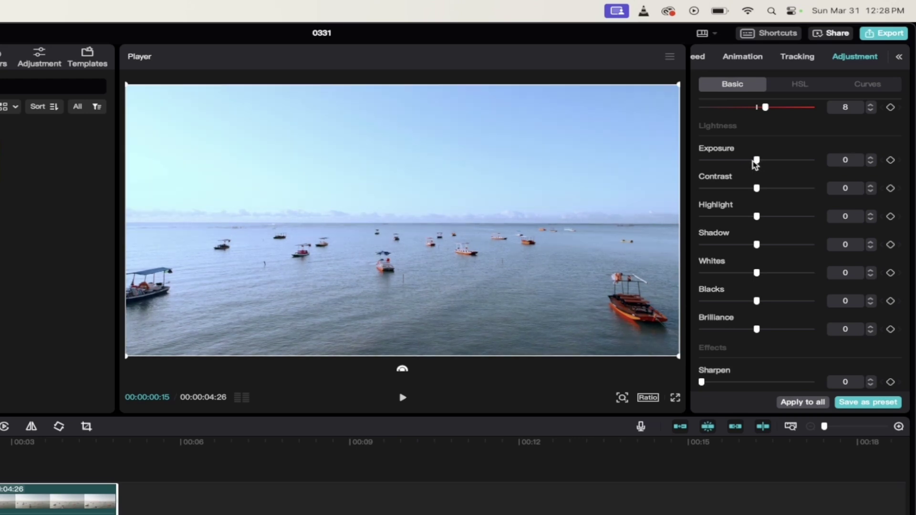
drag(757, 160, 763, 189)
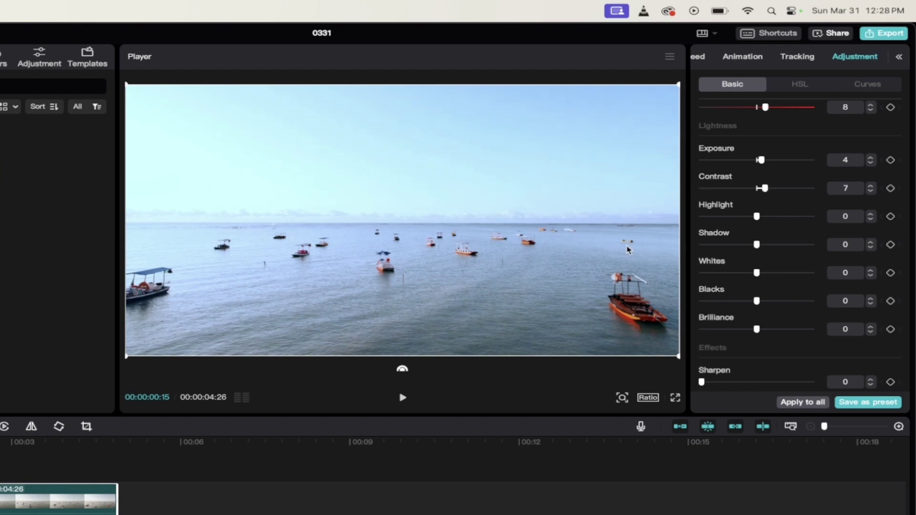
scroll(718, 245, down, 2)
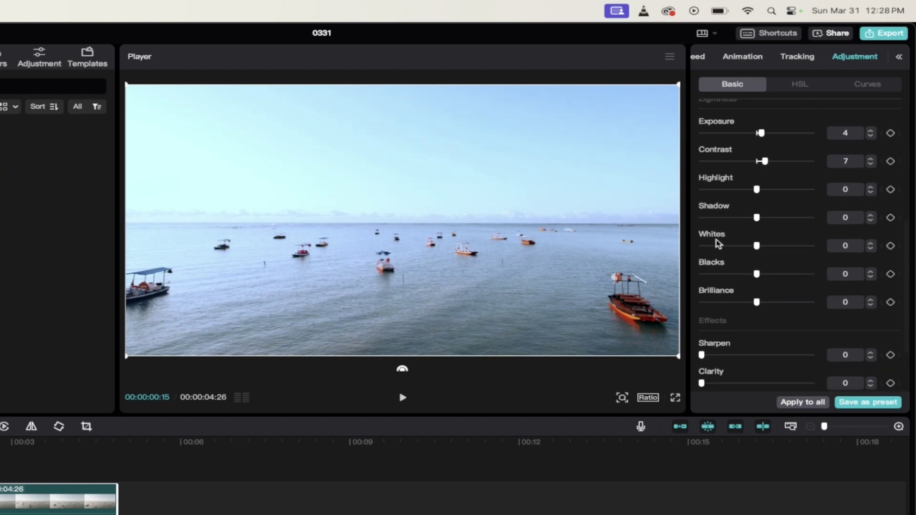
drag(756, 246, 749, 279)
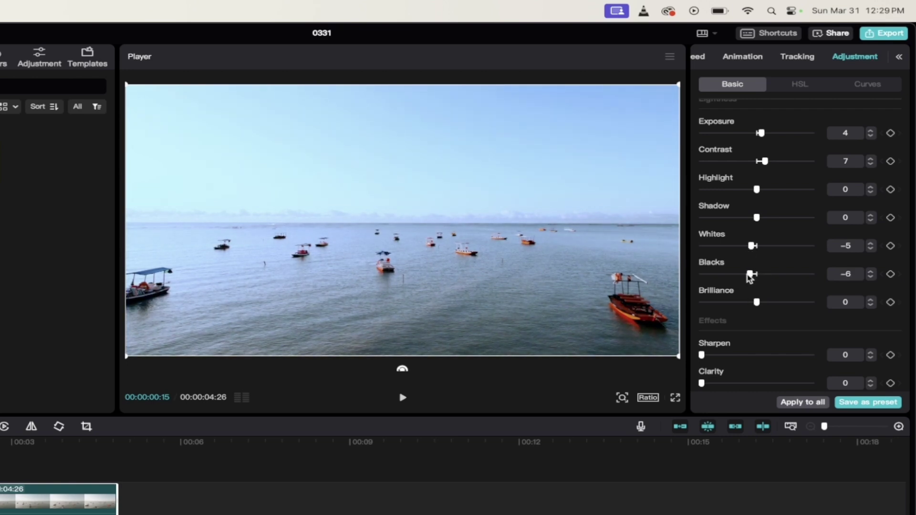
scroll(696, 291, down, 2)
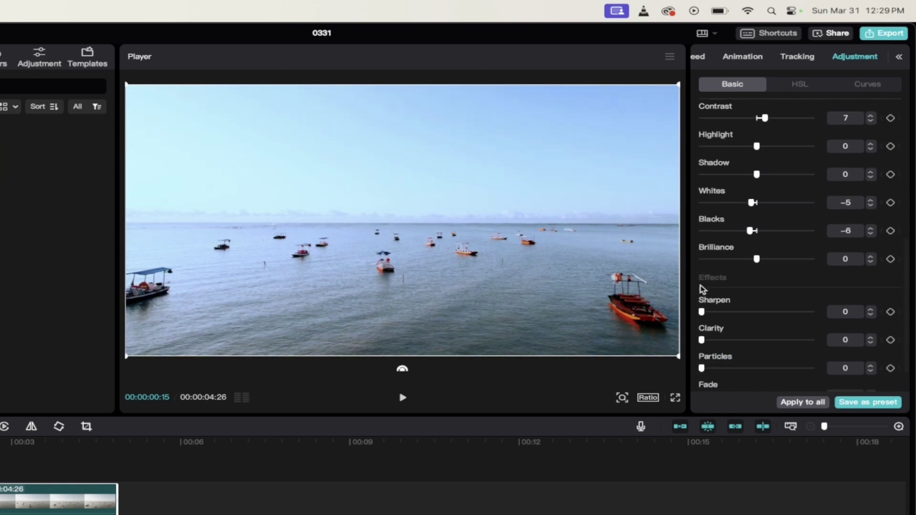
drag(756, 260, 765, 260)
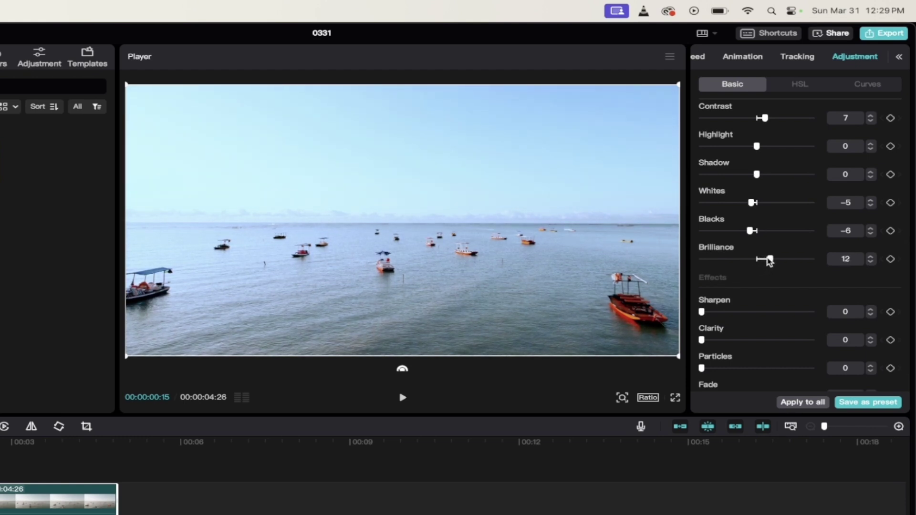
drag(768, 260, 763, 259)
scroll(693, 282, down, 2)
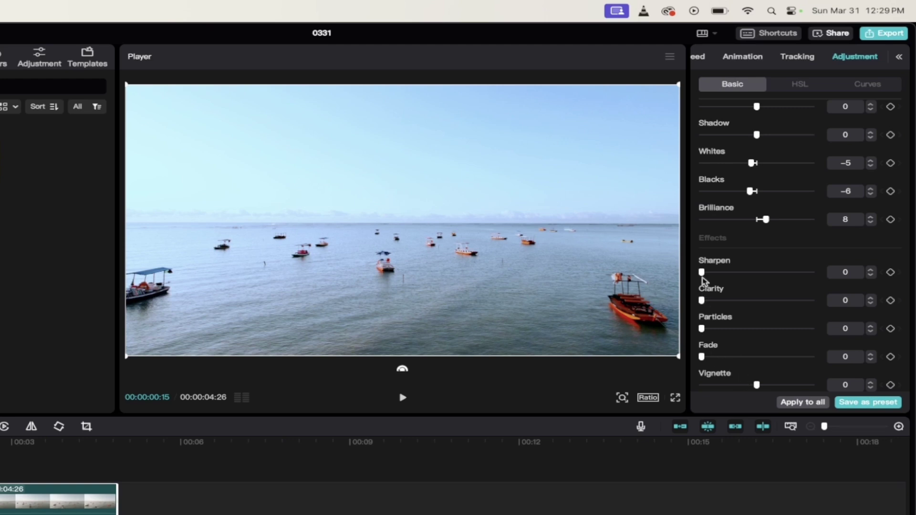
drag(757, 384, 760, 385)
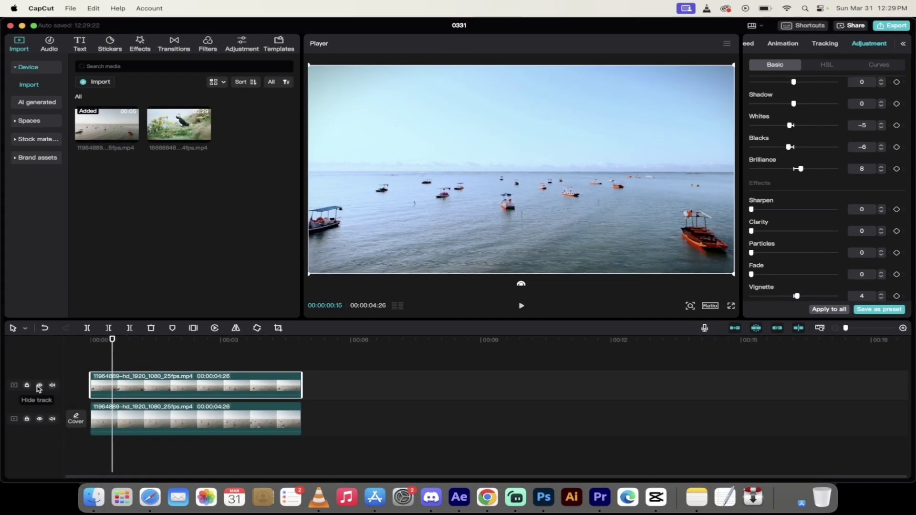
click(40, 385)
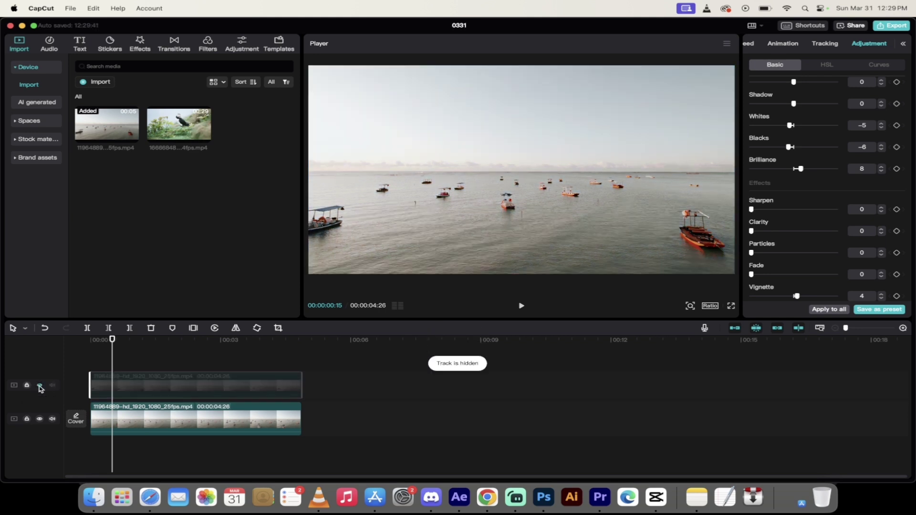
click(39, 386)
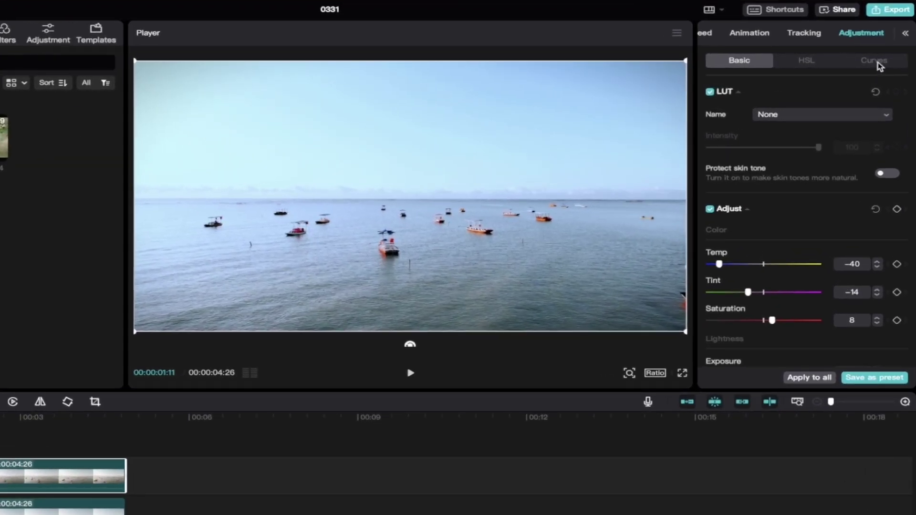
Show the Curves settings and look through the still-straight Luma, Red, Green and Blue curves.
click(874, 65)
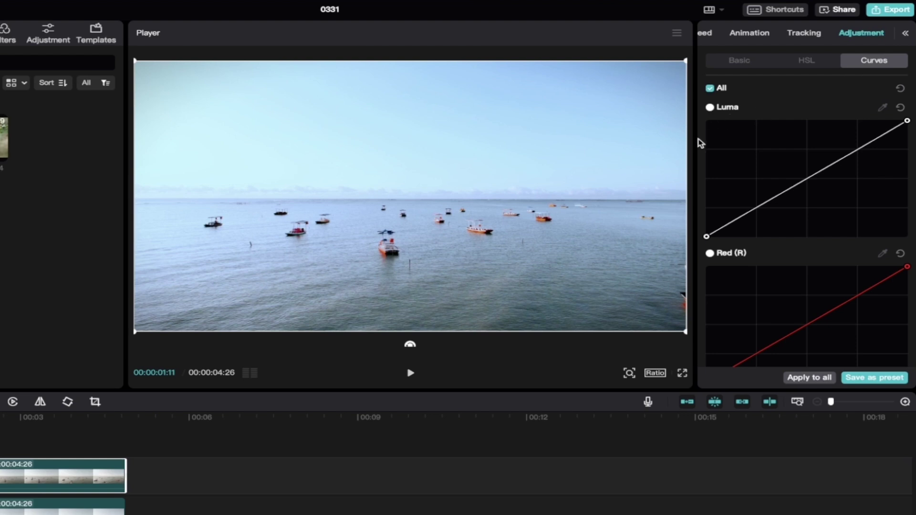
scroll(700, 142, down, 3)
scroll(699, 142, up, 2)
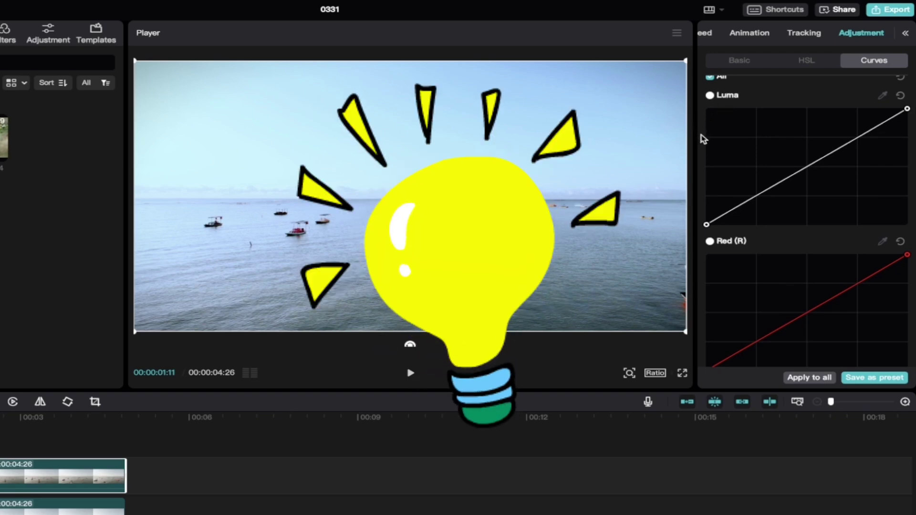
scroll(703, 139, down, 6)
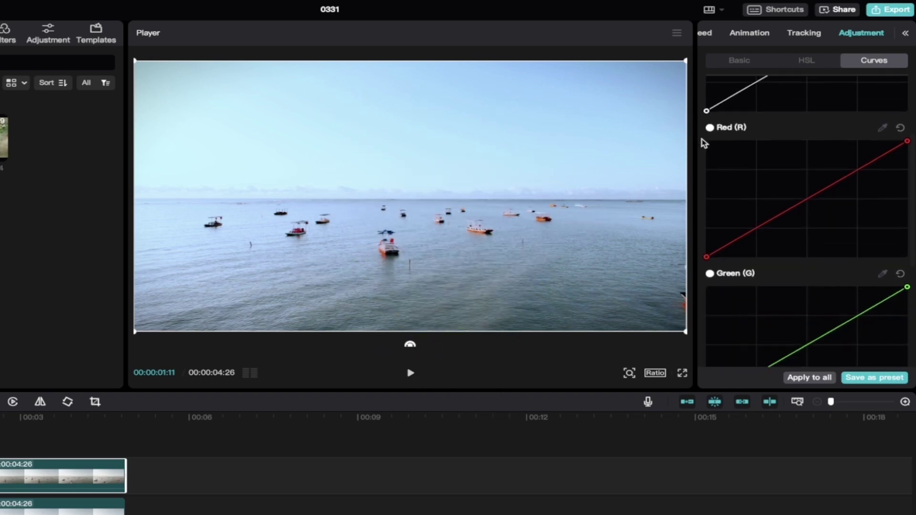
scroll(704, 167, down, 10)
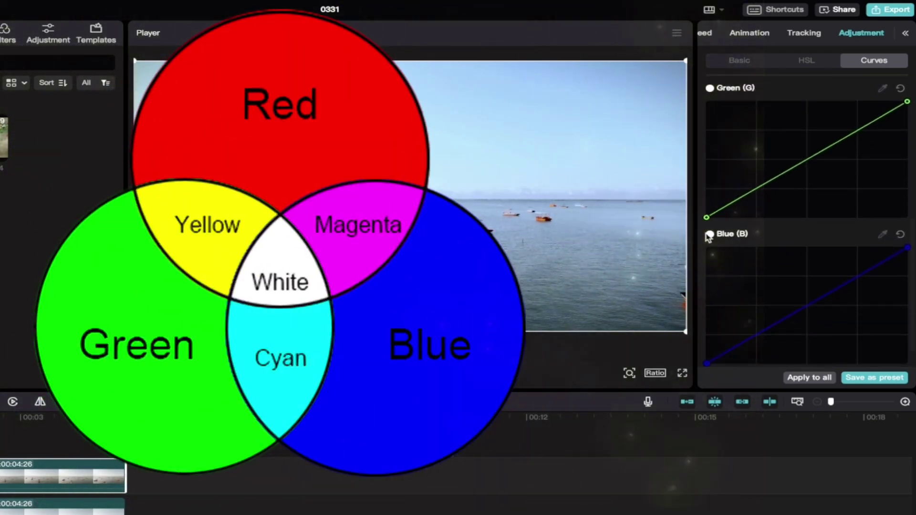
scroll(707, 240, up, 20)
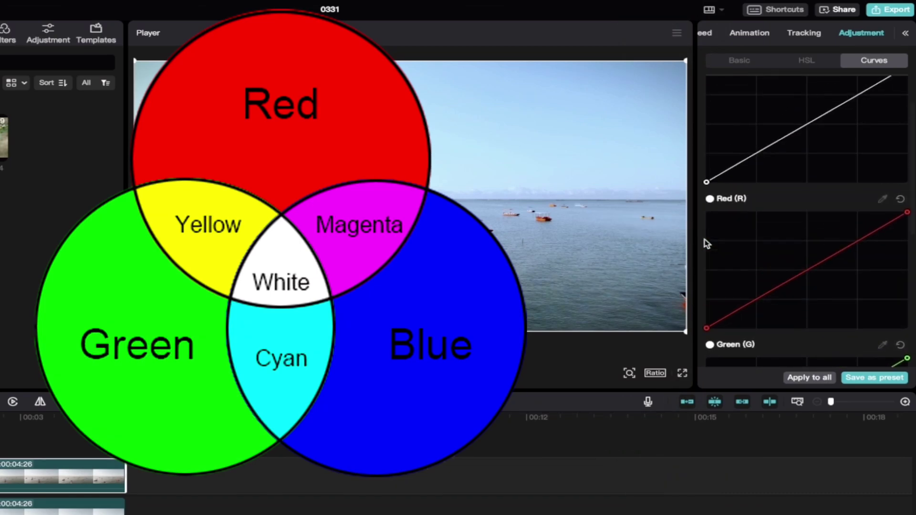
scroll(707, 243, up, 5)
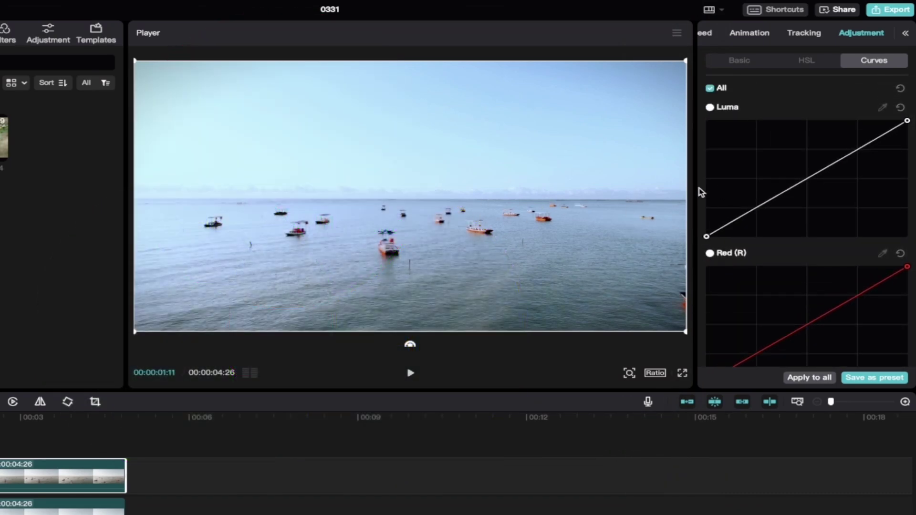
scroll(701, 191, down, 3)
scroll(701, 192, down, 1)
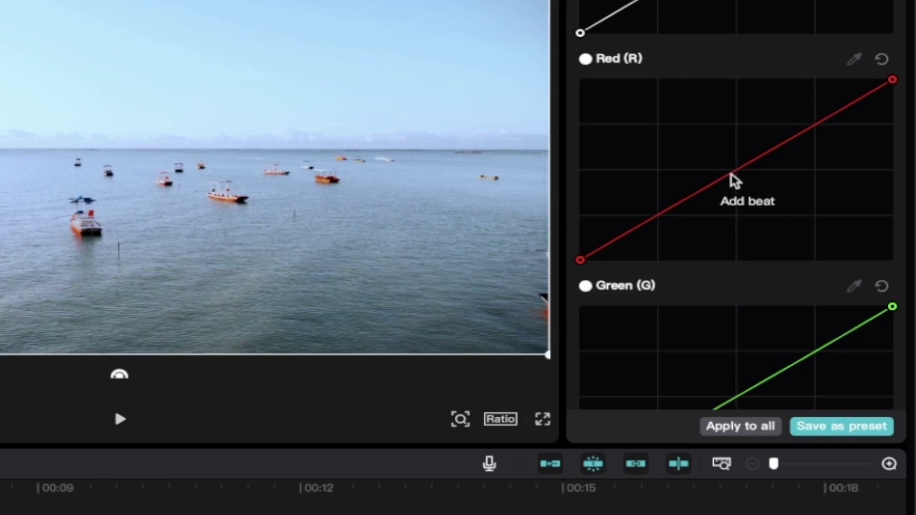
Add a midpoint to the Red curve and raise it slightly for a pink warmth.
click(733, 177)
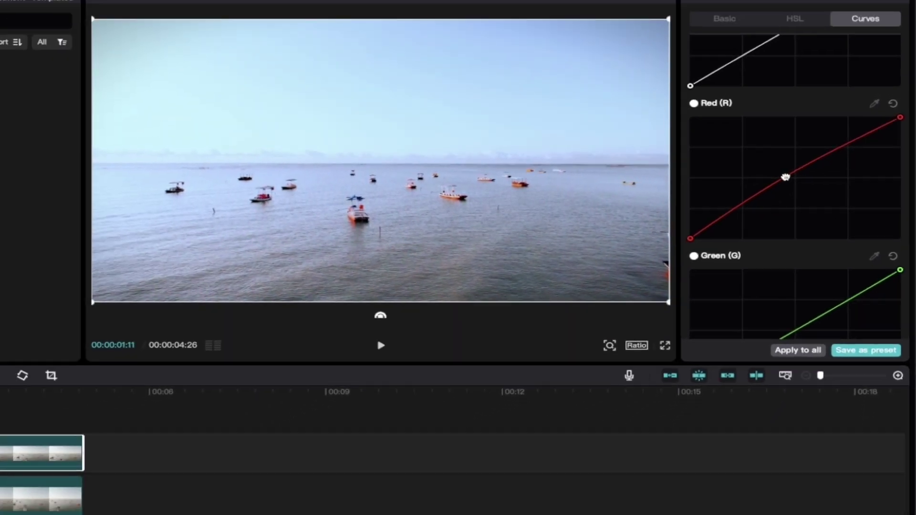
drag(757, 178, 734, 157)
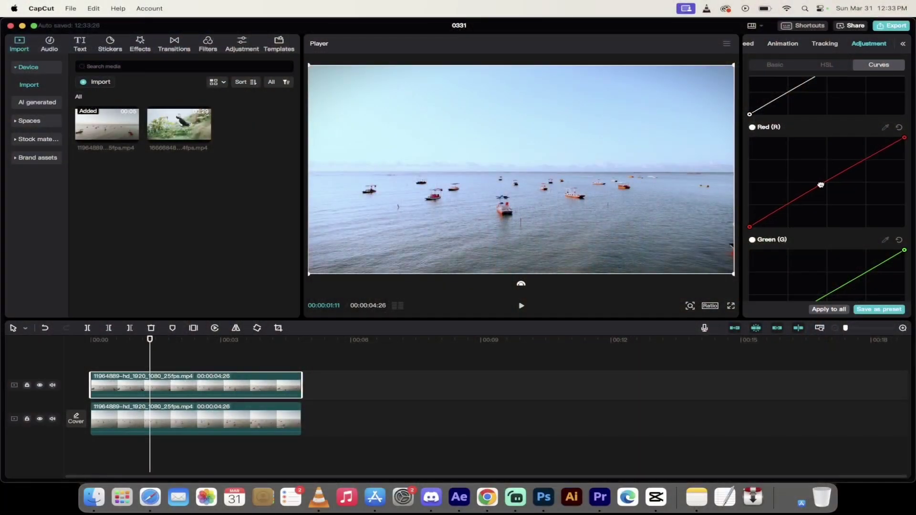
drag(823, 188, 827, 187)
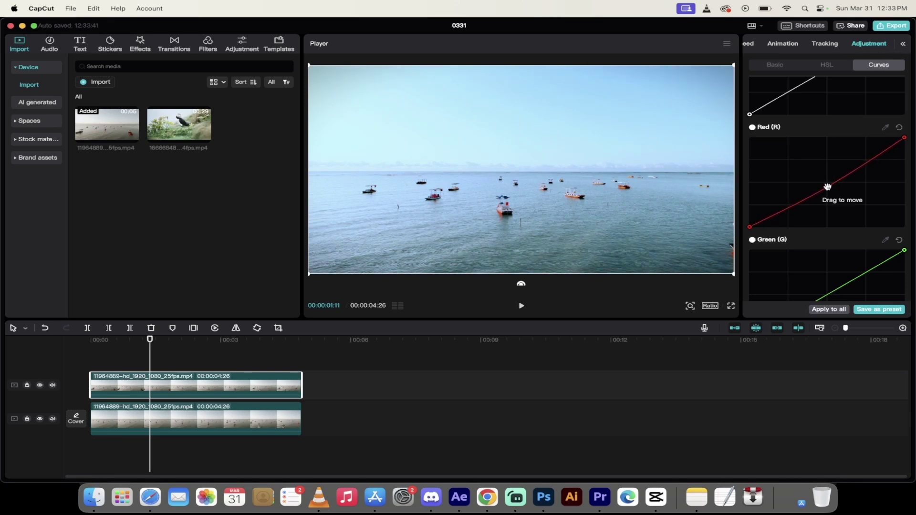
scroll(763, 224, down, 3)
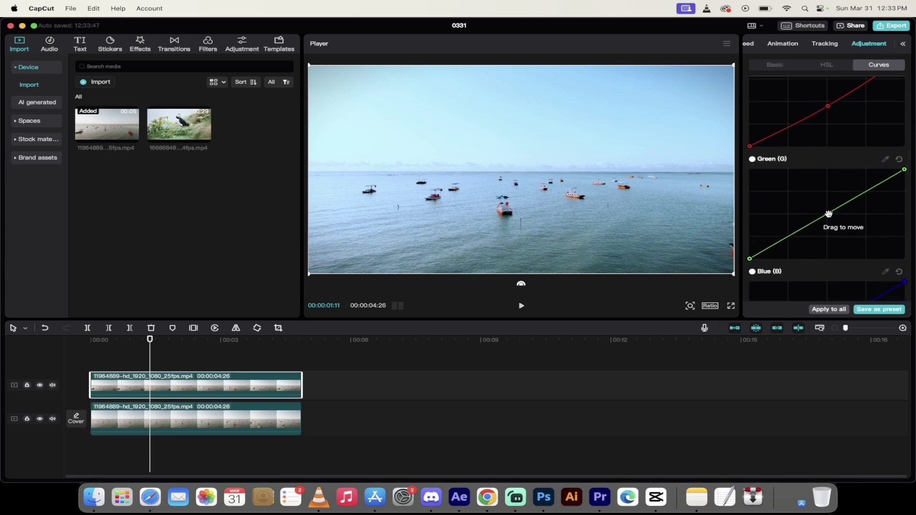
Lift the Green curve's midpoint slightly to add green to the midtones.
mouse_move(830, 217)
mouse_down()
mouse_move(817, 204)
mouse_move(828, 221)
mouse_up()
scroll(745, 227, down, 4)
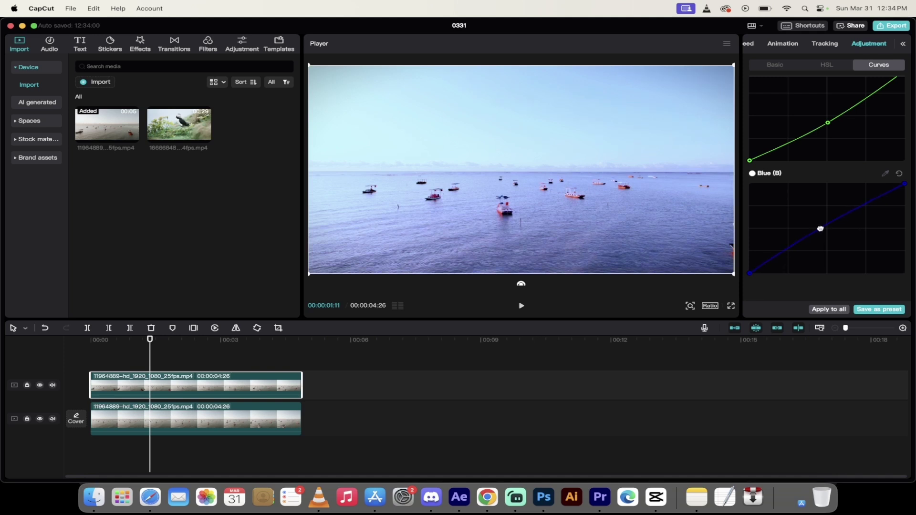
Add a Blue curve midpoint and nudge the curve points back toward the diagonal.
click(820, 227)
mouse_move(830, 122)
mouse_down()
mouse_move(812, 116)
mouse_move(818, 126)
mouse_up()
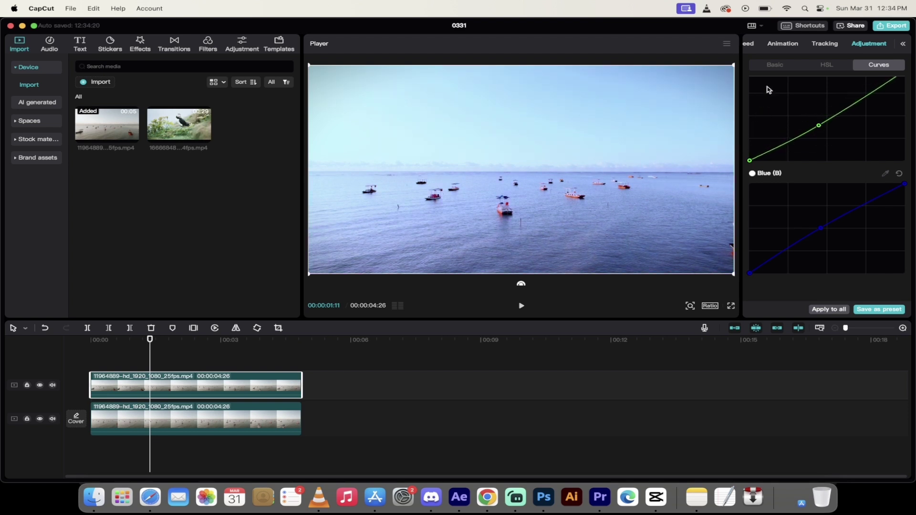
scroll(745, 112, up, 2)
scroll(745, 111, up, 5)
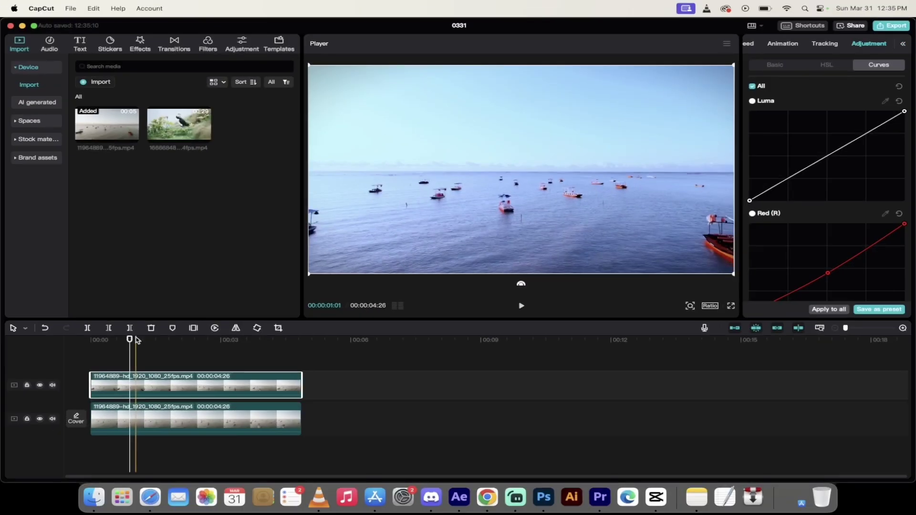
mouse_move(138, 340)
mouse_down()
mouse_move(127, 342)
mouse_move(140, 340)
mouse_up()
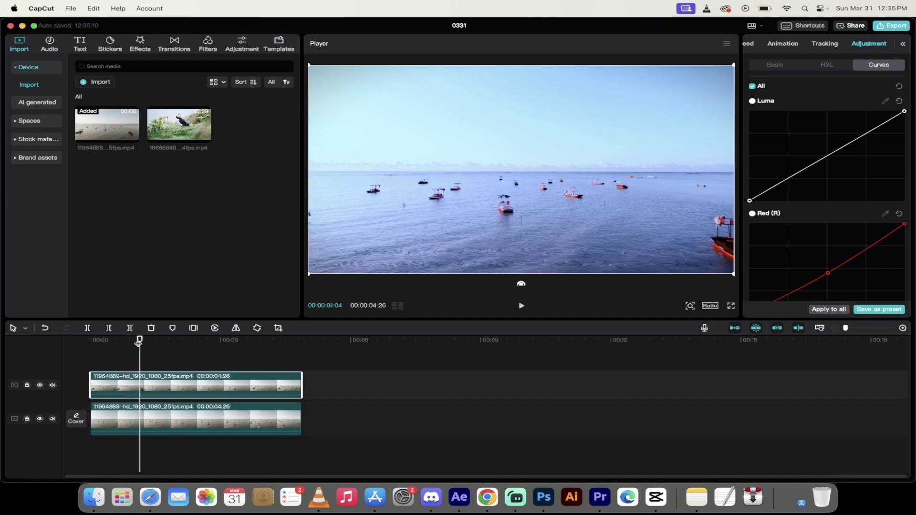
click(40, 385)
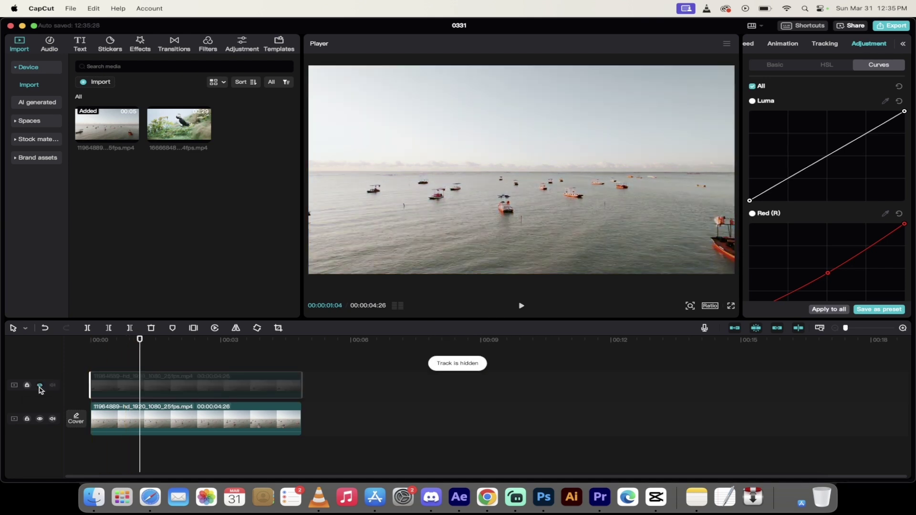
click(40, 386)
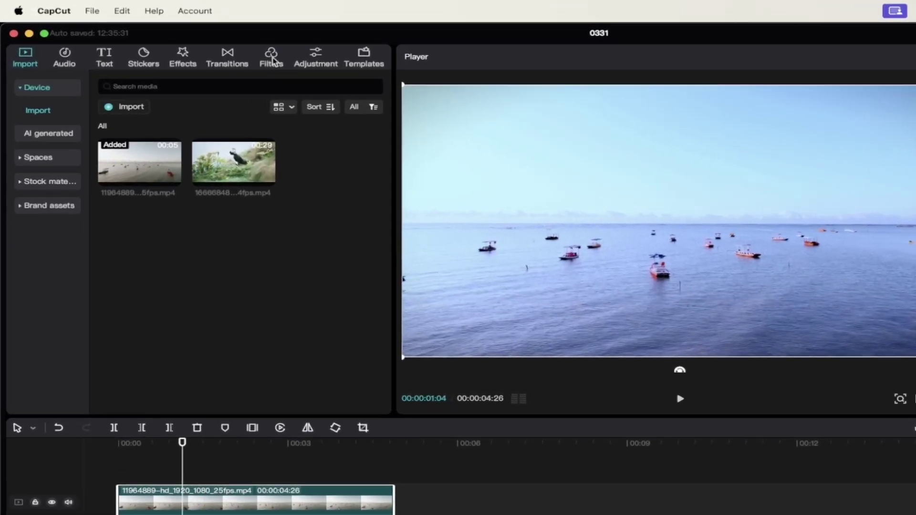
Open the Filters library and scroll the filter grid down to Orange Blue.
click(275, 67)
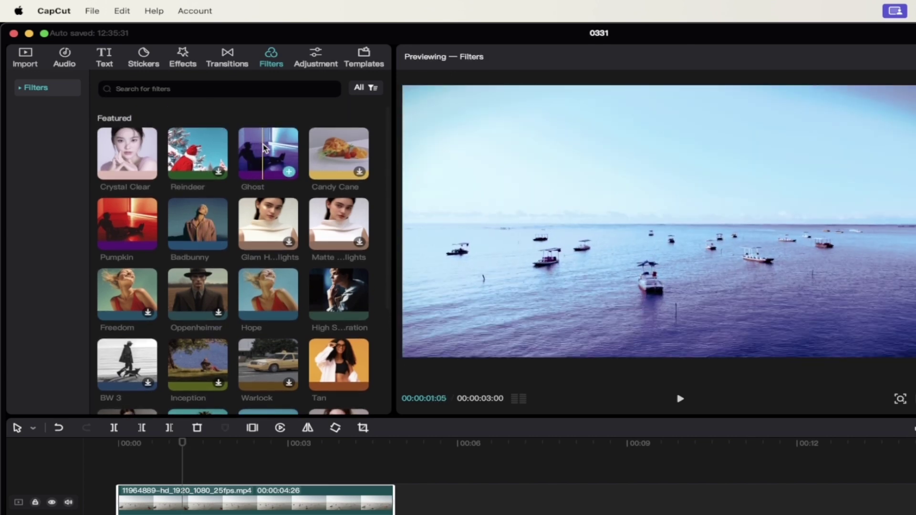
scroll(266, 148, down, 5)
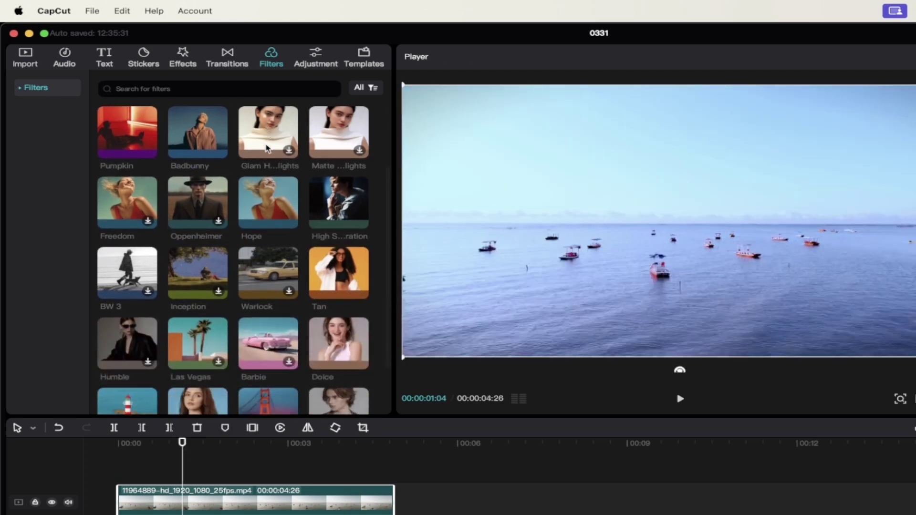
scroll(266, 186, down, 2)
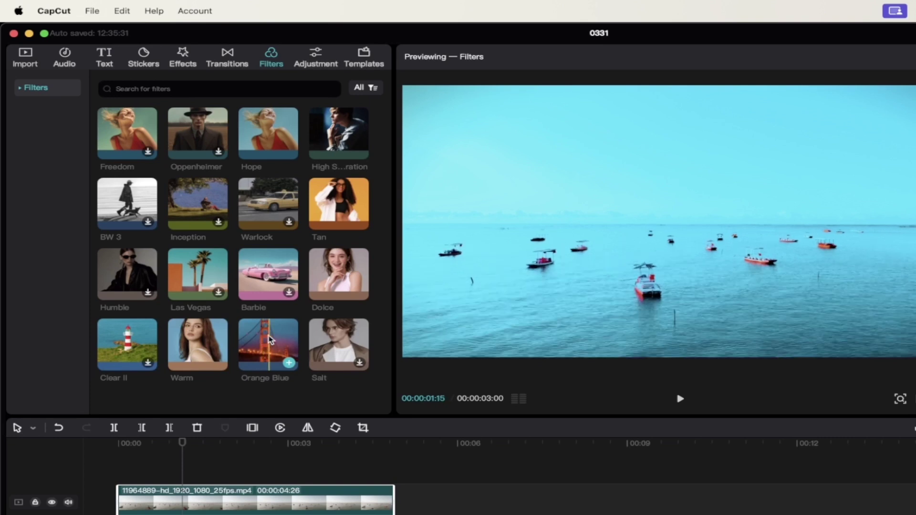
Place the Orange Blue filter above the boat clip, stretch it to the clip's end, and set the playhead to 1:29.
drag(271, 340, 165, 478)
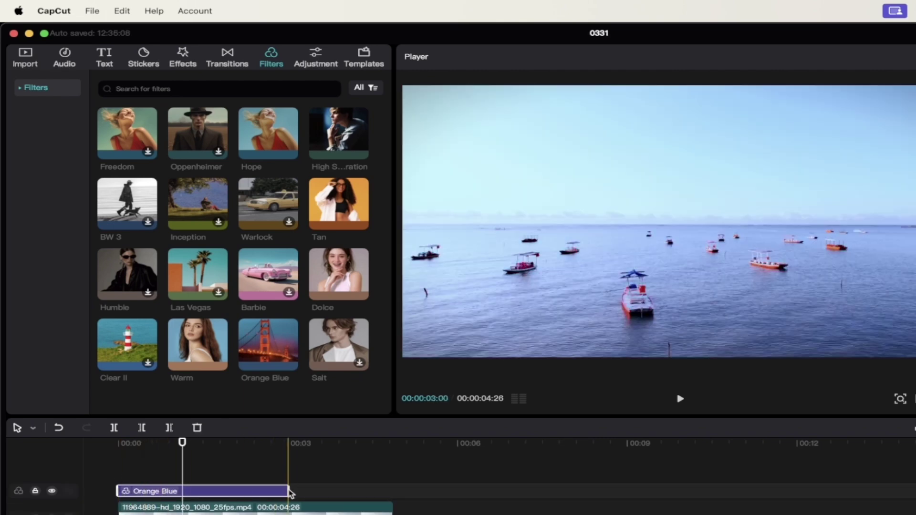
drag(288, 491, 382, 491)
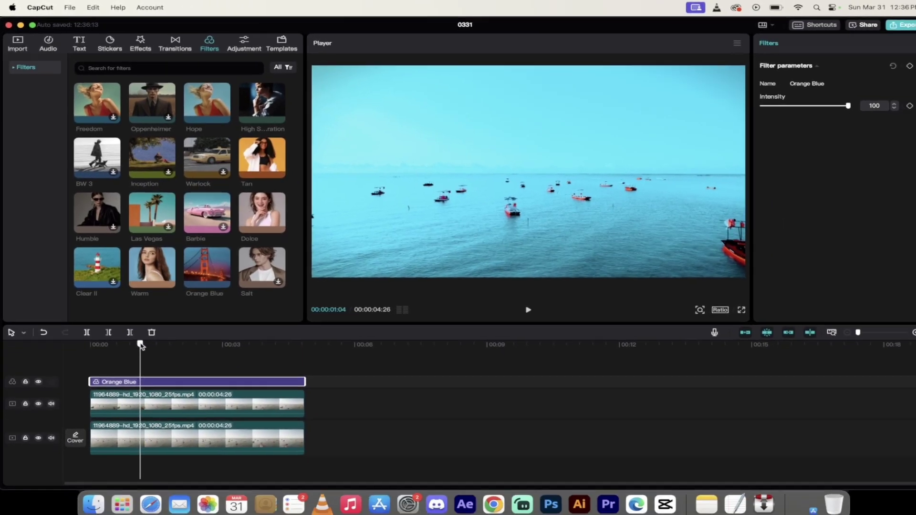
click(194, 377)
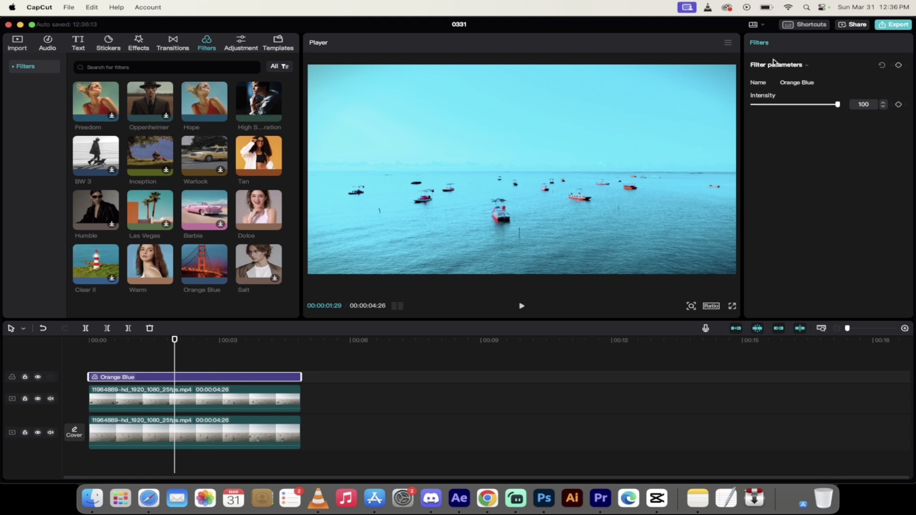
Lower the Orange Blue filter's Intensity from 100 to 19.
drag(839, 106, 770, 109)
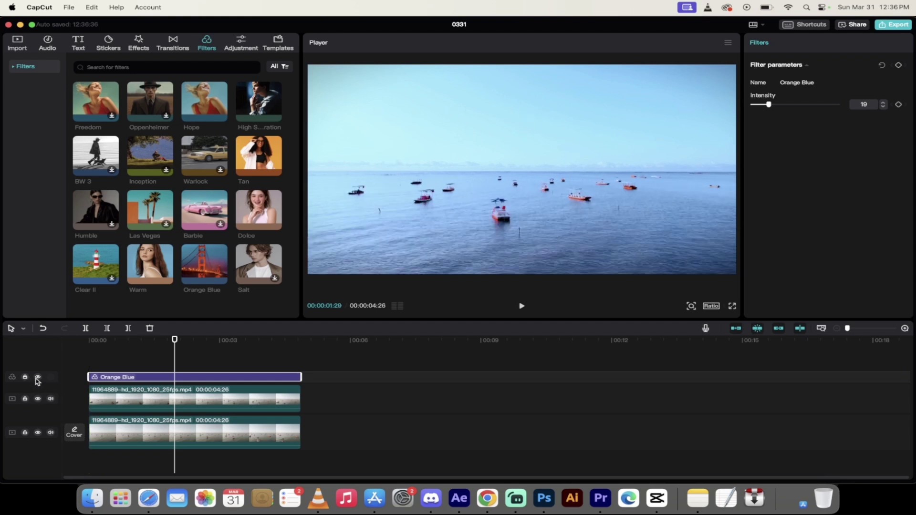
Hide and re-show the filter and top video tracks to compare, then select the graded boat clip.
click(37, 377)
click(38, 399)
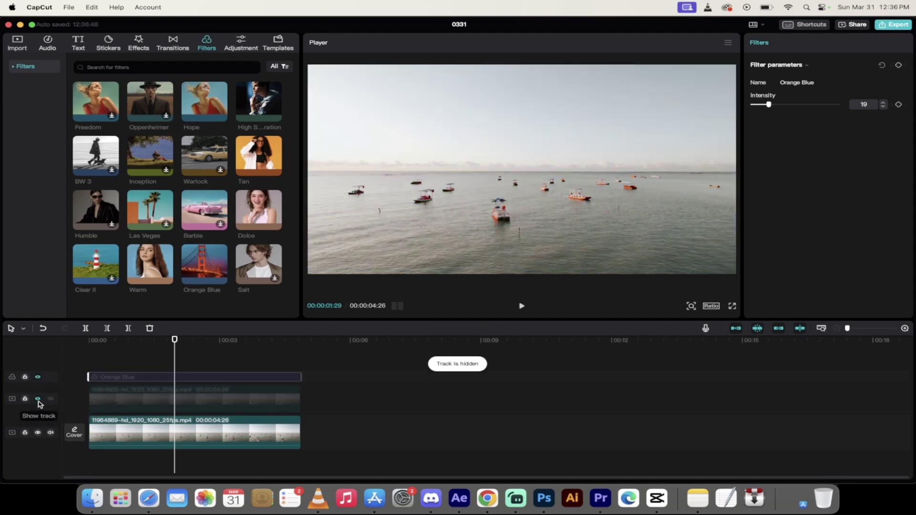
click(39, 402)
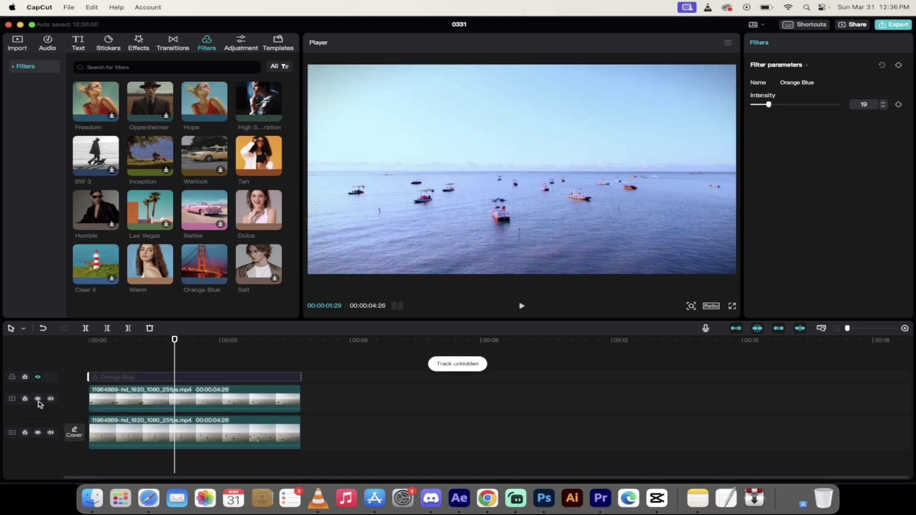
click(38, 377)
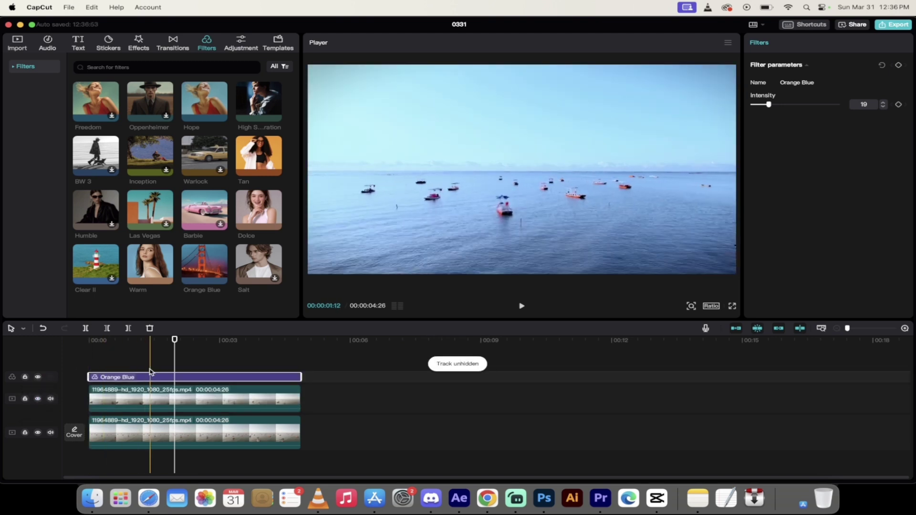
click(155, 404)
In Basic adjustments, warm the clip to Temp -29 and Tint -12.
click(786, 66)
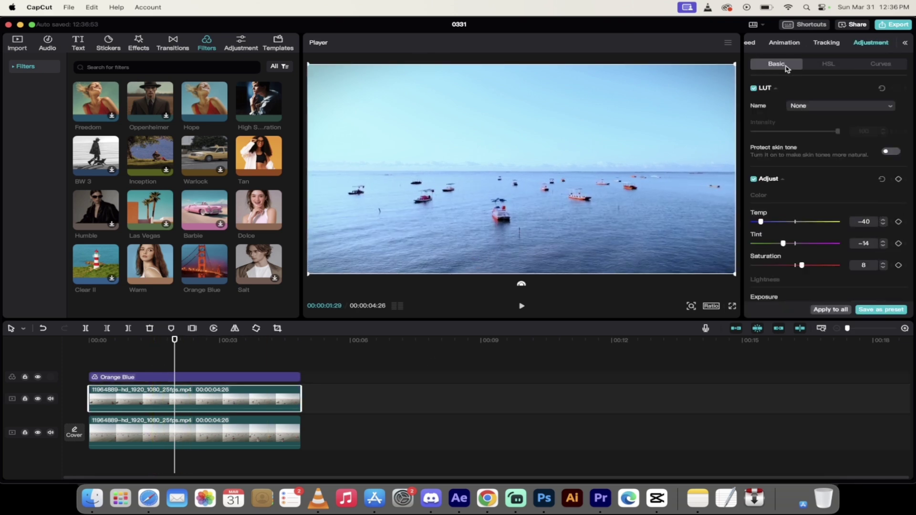
scroll(803, 176, down, 2)
drag(761, 195, 785, 218)
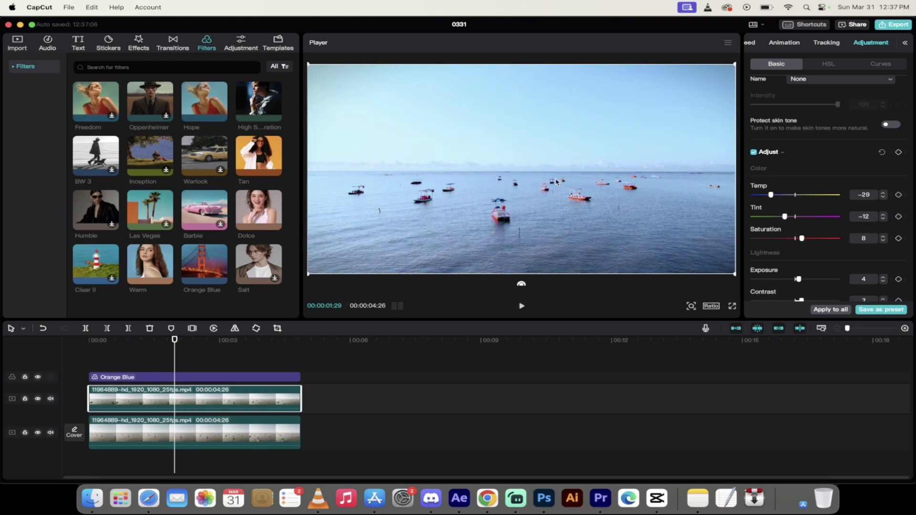